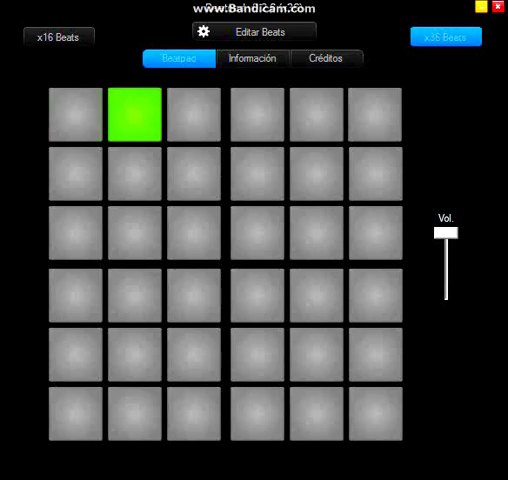
Play the top-row pads 1, 1, 3, 1, 2, 4, 5, ending on the top-right pad.
key("1")
key("3")
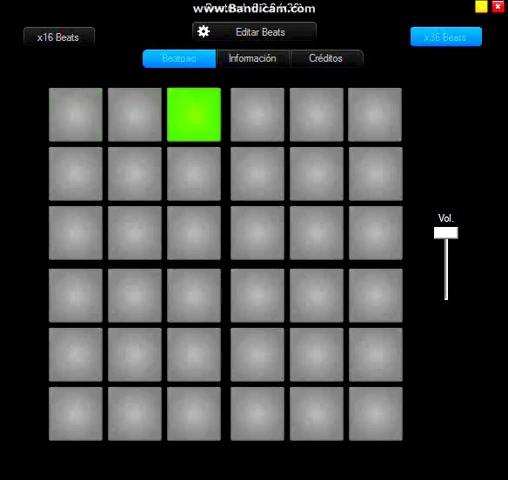
key("1")
key("2")
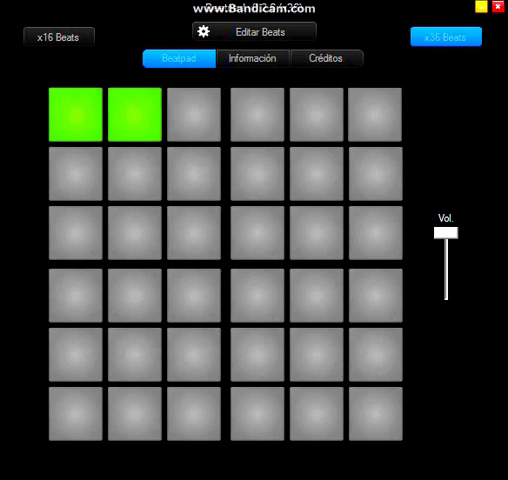
key("1")
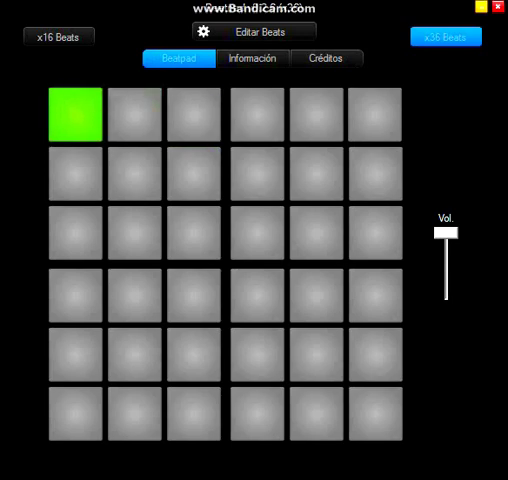
key("4")
key("5")
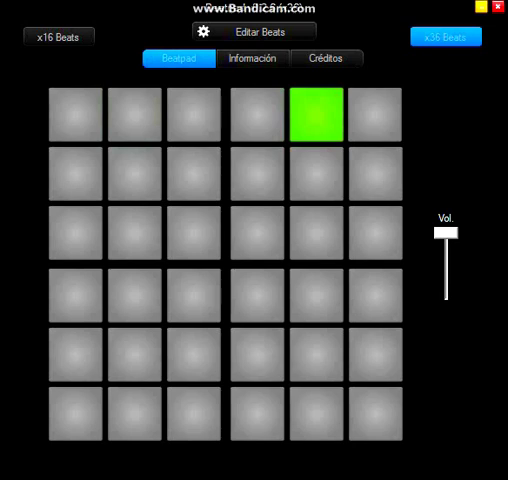
key("6")
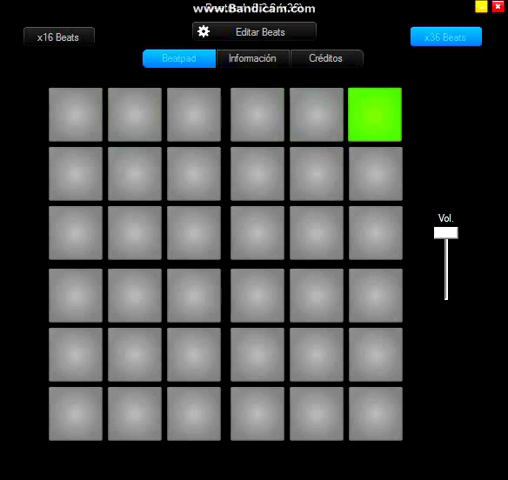
Play down the right column through rows 2, 3, 4 and 5.
key("y")
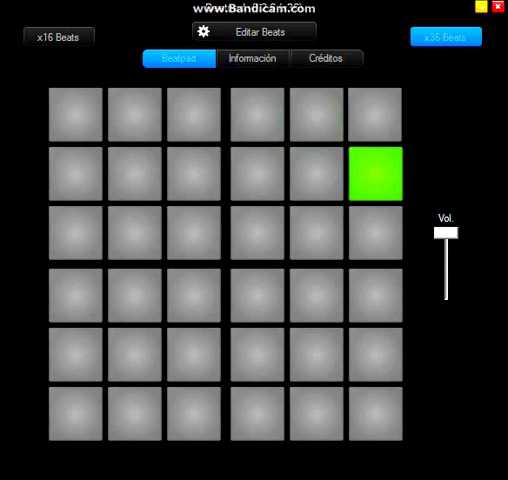
key("h")
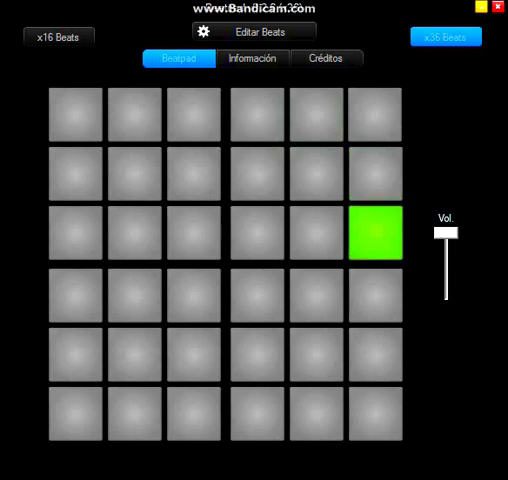
key("n")
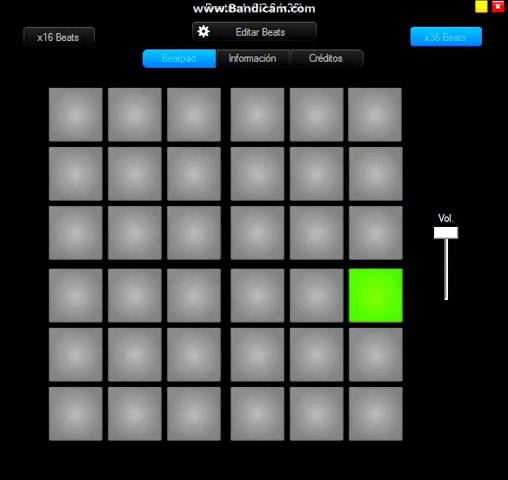
key("m")
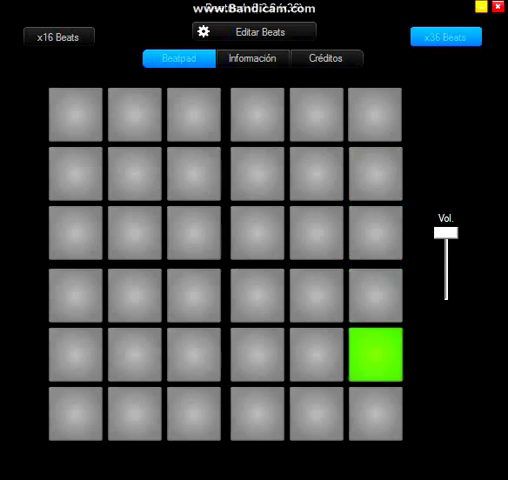
Play the bottom-right and row-6 column-5 pads, then row-two pads 2–5 and row-four pads 3–4.
key("period")
key("comma")
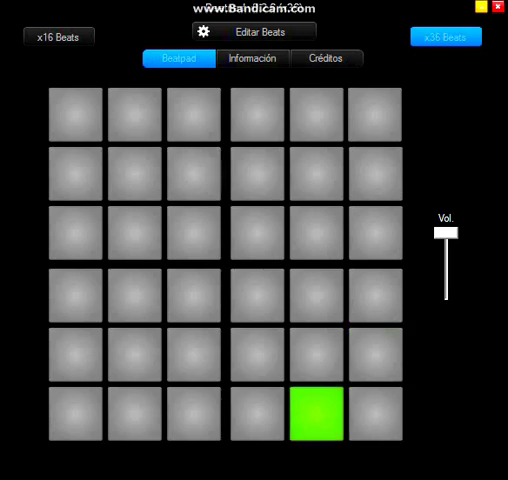
key("w")
key("e")
key("r")
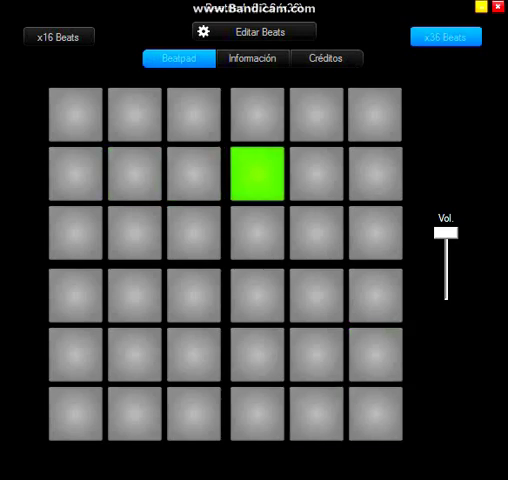
key("t")
key("c")
key("v")
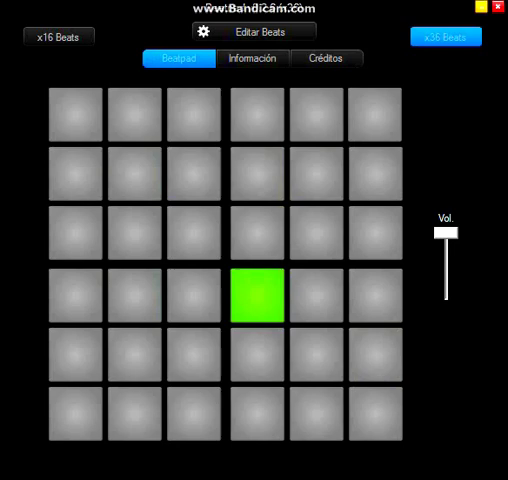
Play row-two pads 2–5, then row-four pad 5 and row-three pads 2–3.
key("w")
key("e")
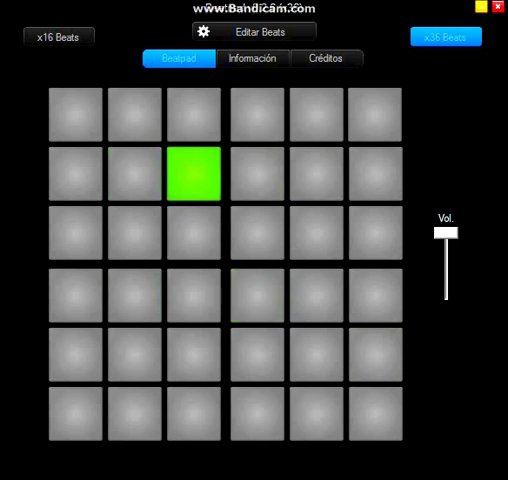
key("r")
key("t")
key("b")
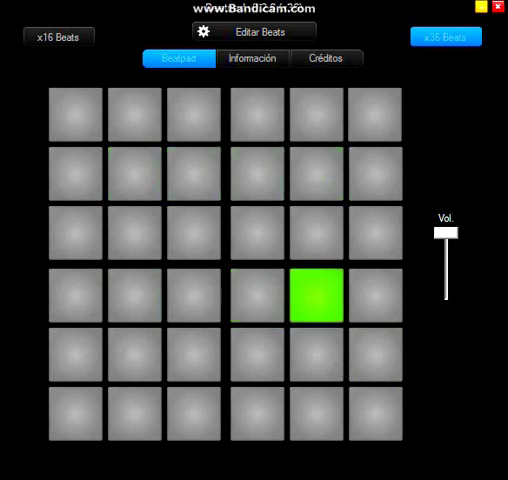
key("s")
key("d")
Repeat row-two pads 2–5, closing on row-four pads 3 and 4.
key("w")
key("e")
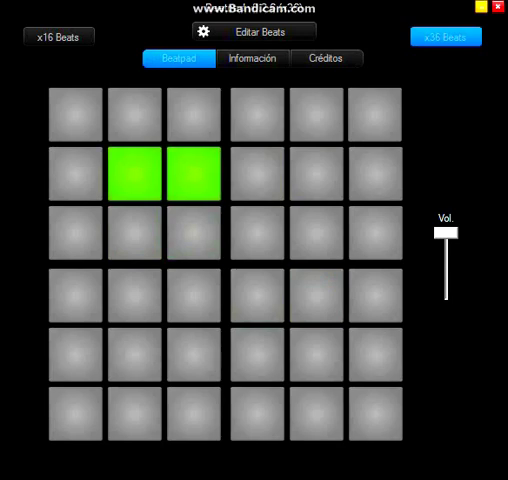
key("r")
key("t")
key("c")
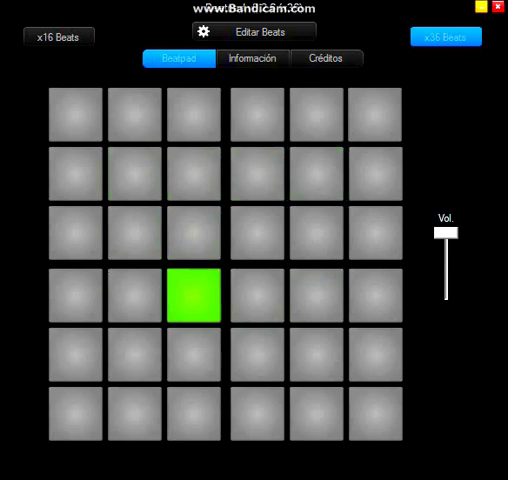
key("v")
Play row-two pads 2–5 again, followed by row-three pads 4 and 5.
key("w")
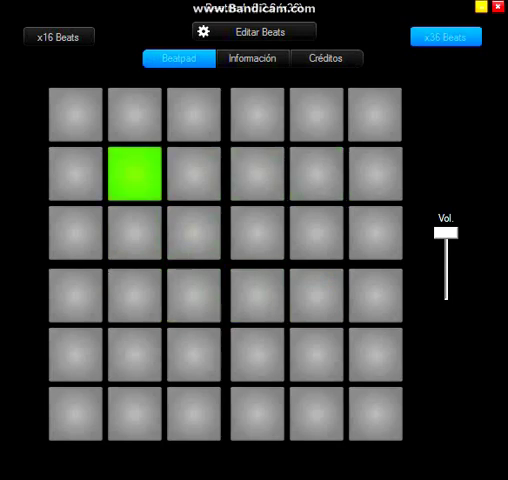
key("e")
key("r")
key("t")
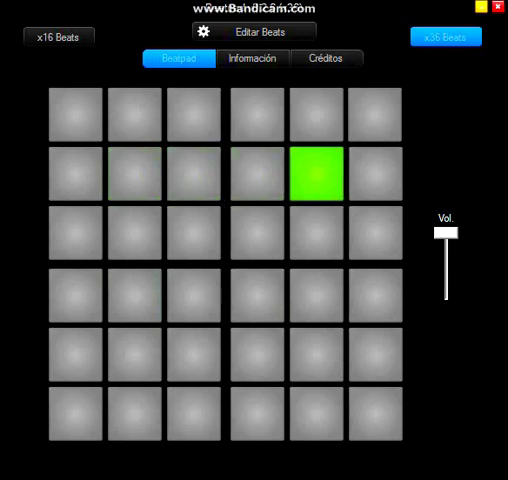
key("f")
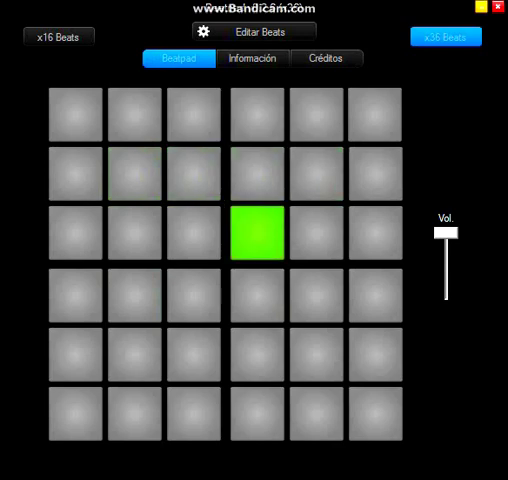
key("g")
Play row-five pad 2, row-three pads 3 and 5, then row-five pads 2, 3, 4.
key("i")
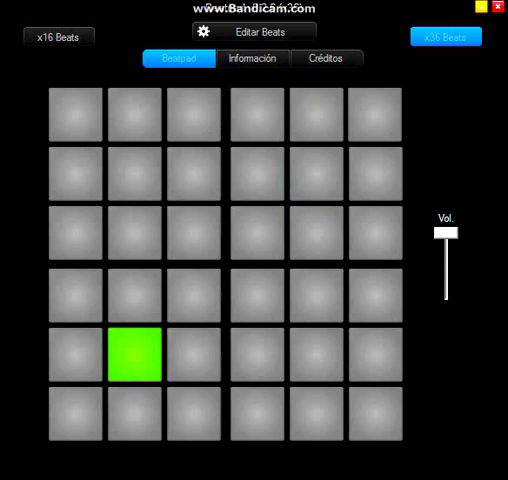
key("d")
key("g")
key("i")
key("o")
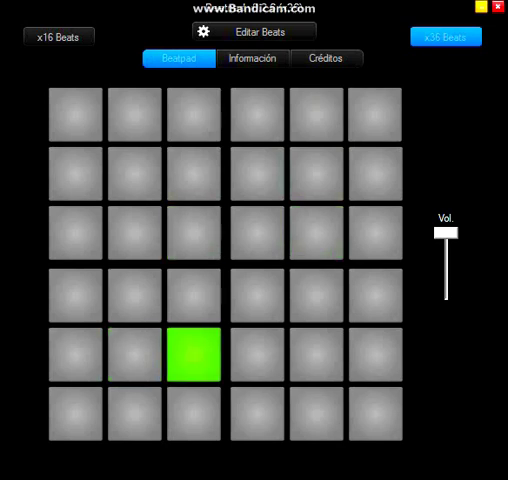
key("p")
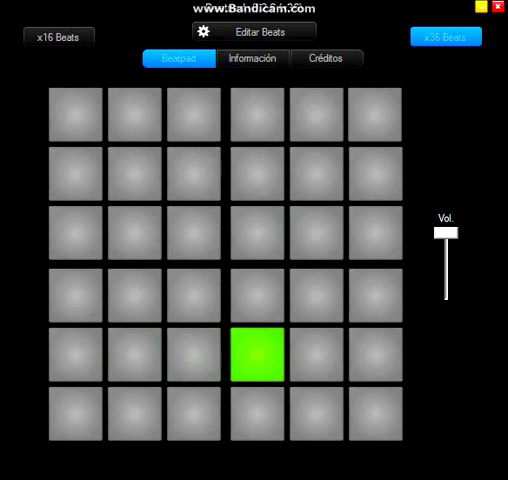
Play row-two pad 1, row-three pad 5, then a mix of row-five and row-three pads.
key("q")
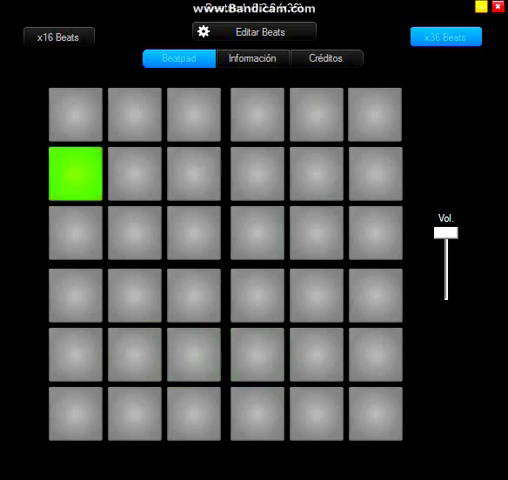
key("g")
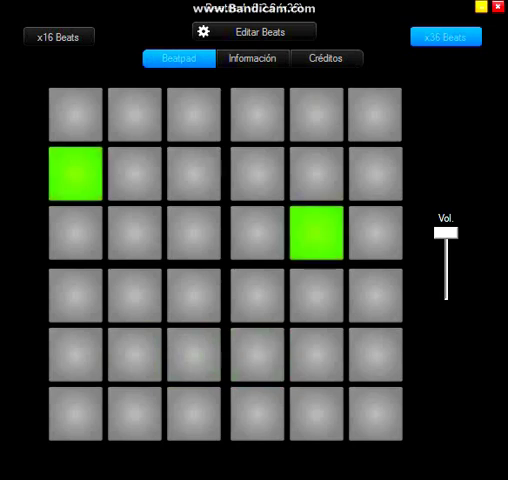
key("i")
key("o")
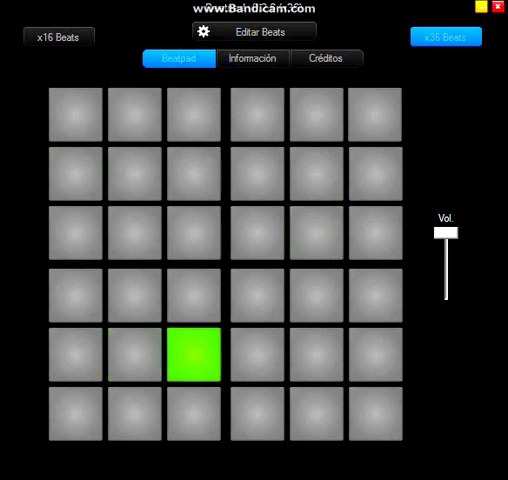
key("s")
key("p")
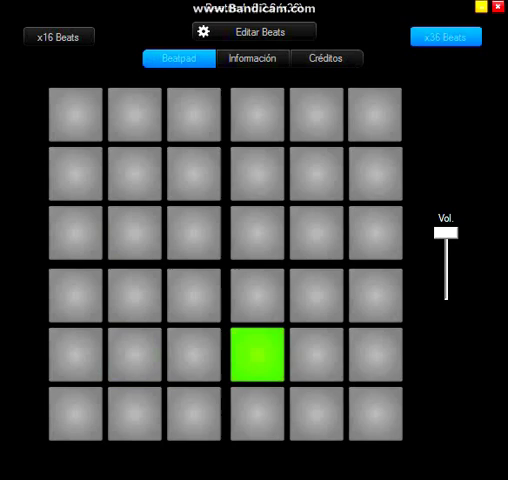
key("o")
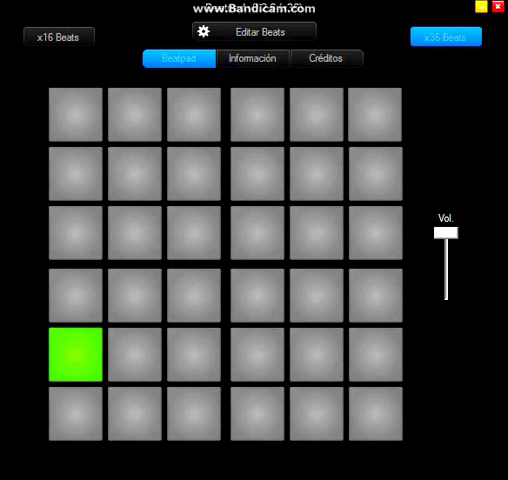
Play the 'b' pad, bottom-row pads 1, 2, 3, then a quick bottom-left beat.
key("b")
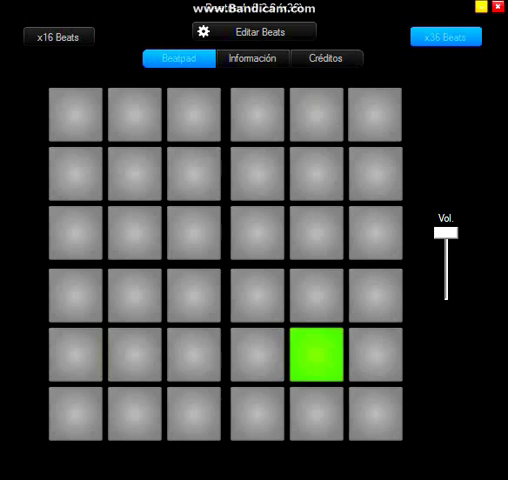
key("z")
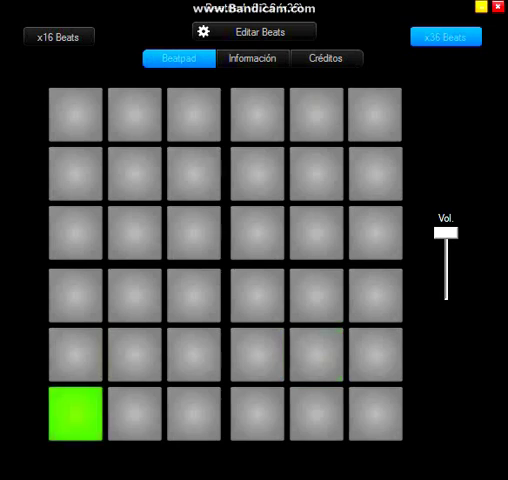
key("x")
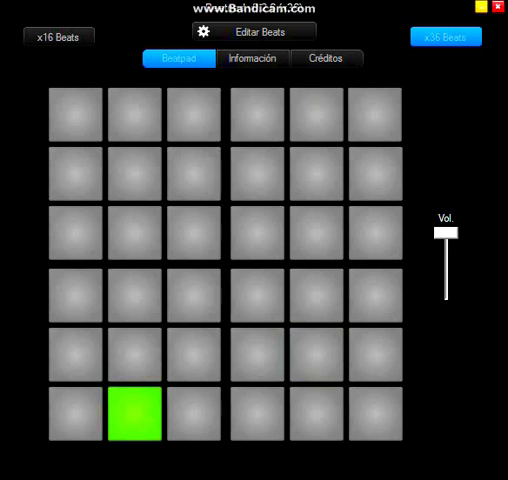
key("c")
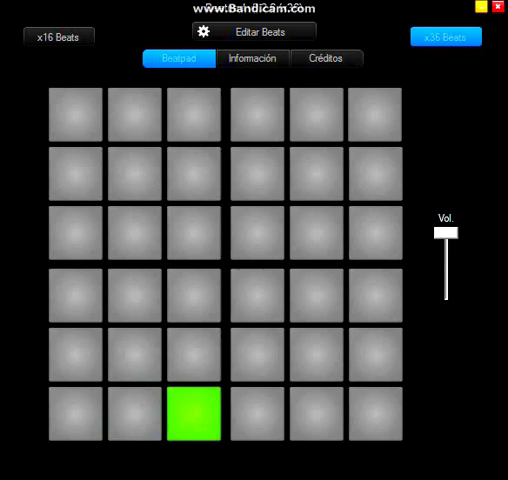
key("z")
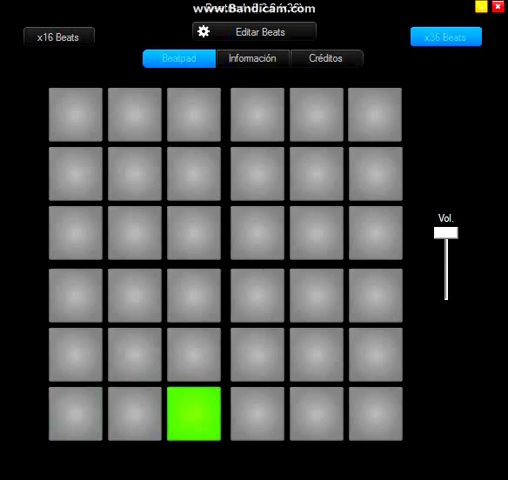
Play top-row pads 1 and 4, row-two pads 3–5, then row-four pads 3–4.
key("1")
key("4")
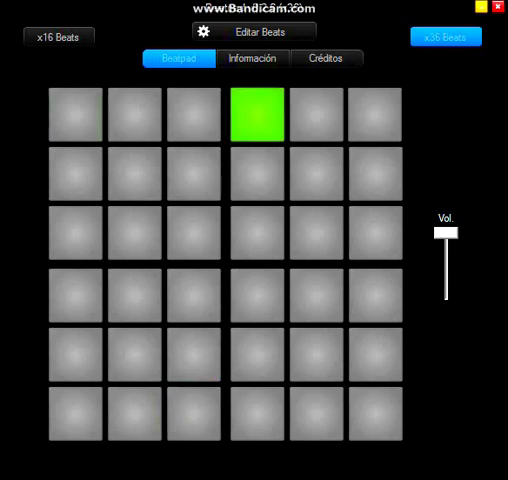
key("e")
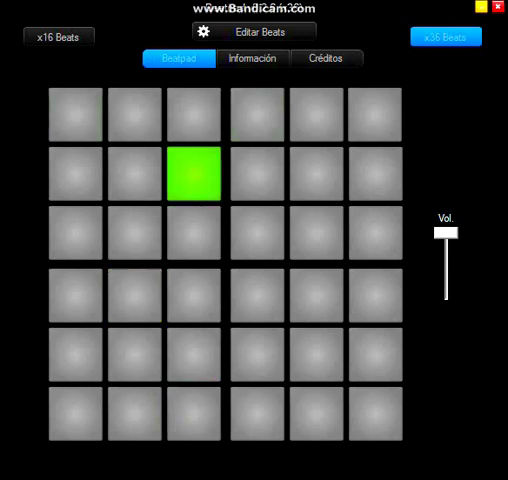
key("r")
key("t")
key("c")
key("v")
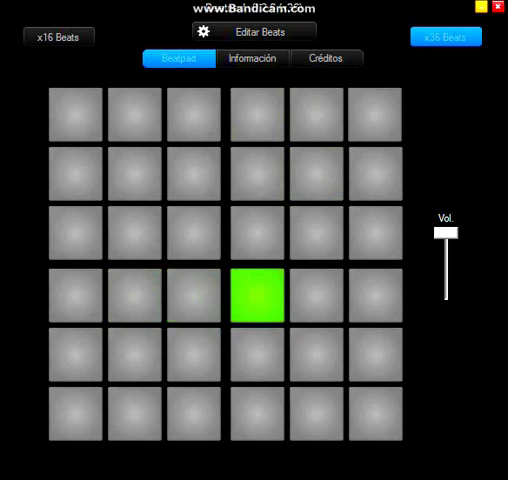
Play row-two pads 2–5, then row-four pad 5 and row-three pads 2–3.
key("w")
key("e")
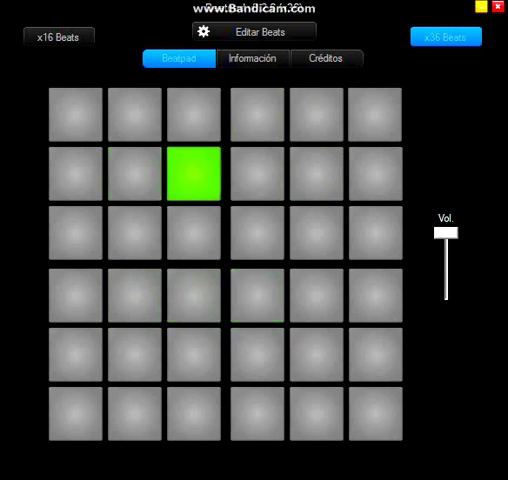
key("r")
key("t")
key("b")
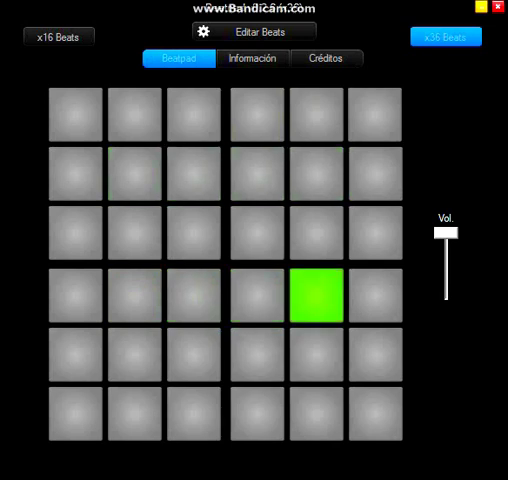
key("s")
key("d")
Repeat row-two pads 2–5, closing on row-four pads 3 and 4.
key("w")
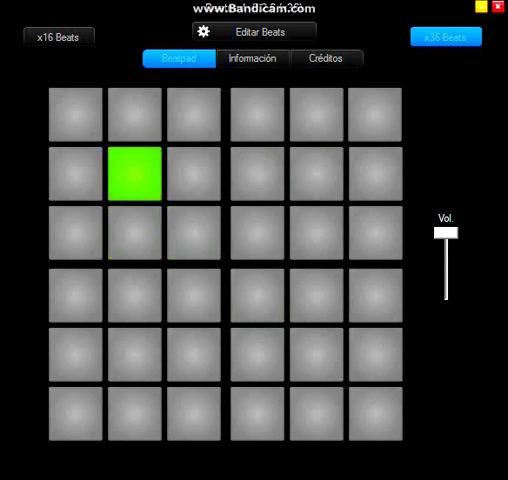
key("e")
key("r")
key("t")
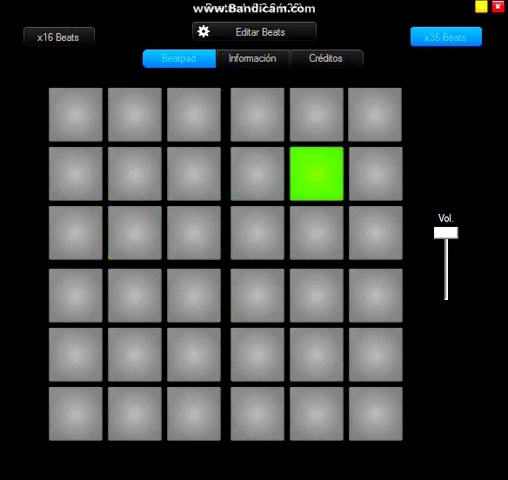
key("c")
key("v")
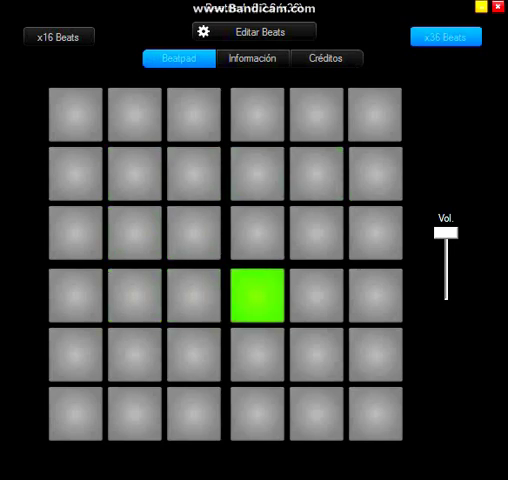
Play row-two pads 2–5 again, followed by row-three pads 4 and 5.
key("w")
key("e")
key("r")
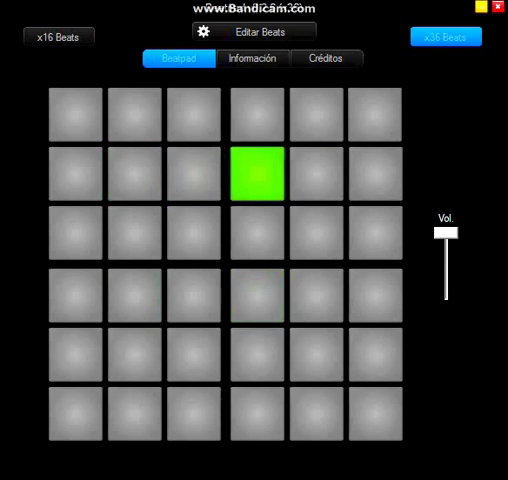
key("t")
key("f")
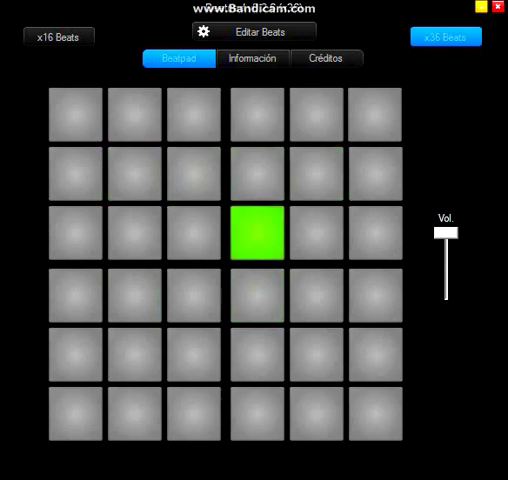
key("g")
Play row-five pad 2, row-three pads 3 and 5, then row-five pads 2, 3, 4.
key("i")
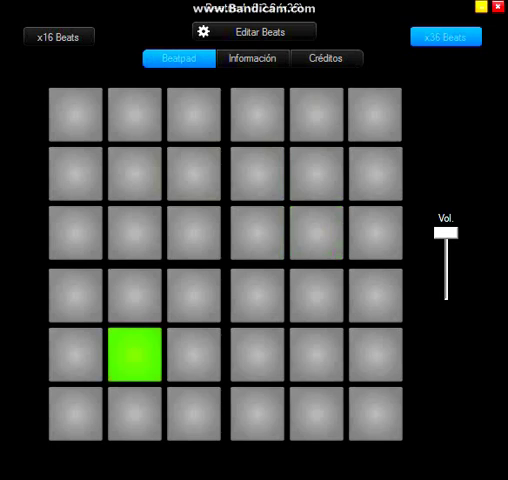
key("d")
key("g")
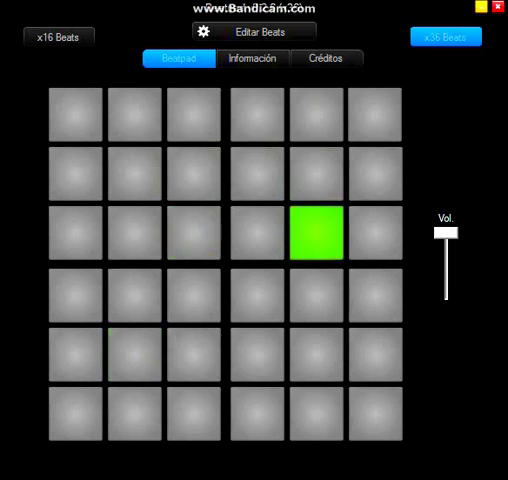
key("i")
key("o")
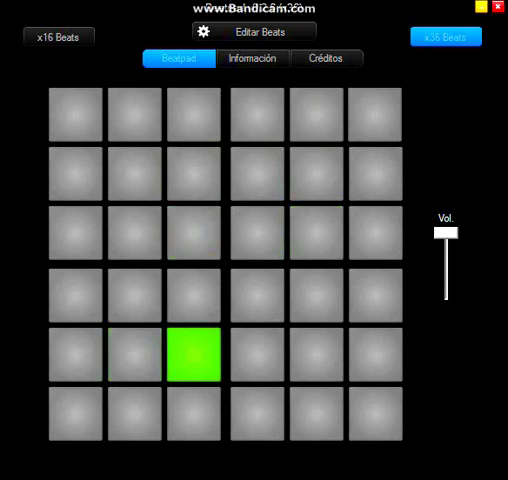
key("p")
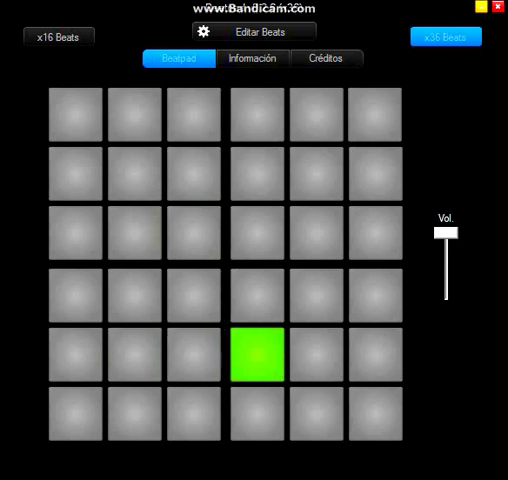
Play row-two pad 1, row-three and row-five pads, ending on bottom-row pad 4.
key("q")
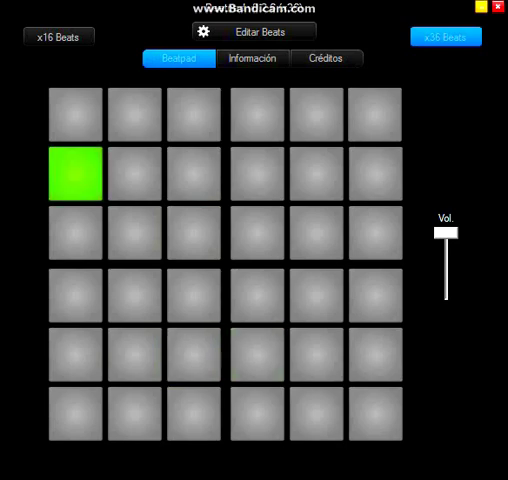
key("g")
key("i")
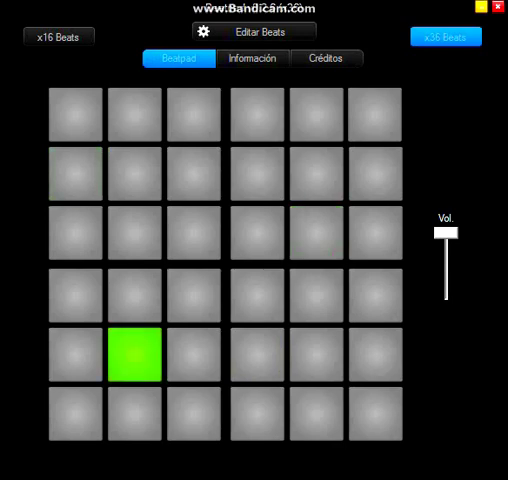
key("o")
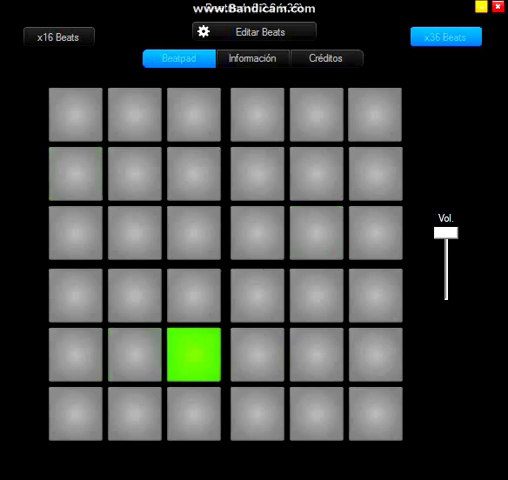
key("s")
key("p")
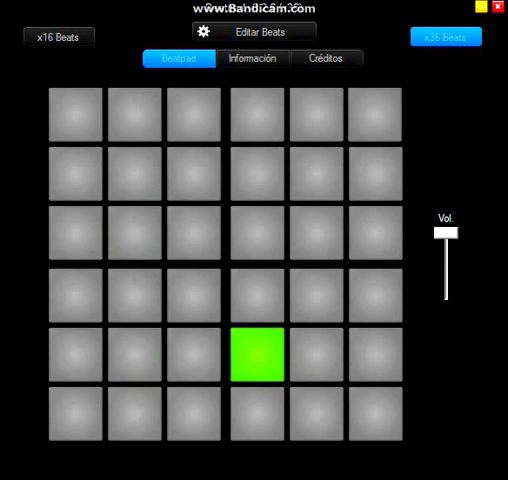
key("v")
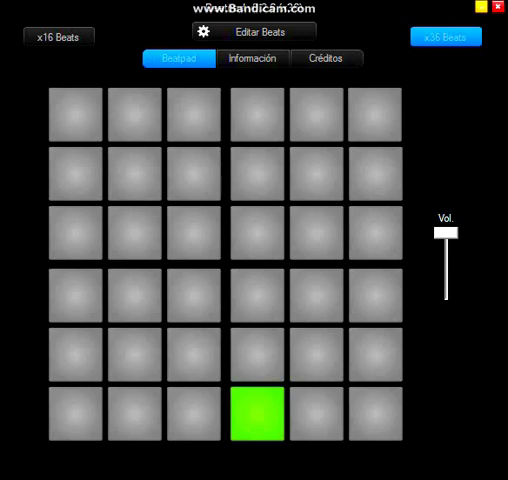
Sound one closing beat on the bottom-left pad ('z').
key("z")
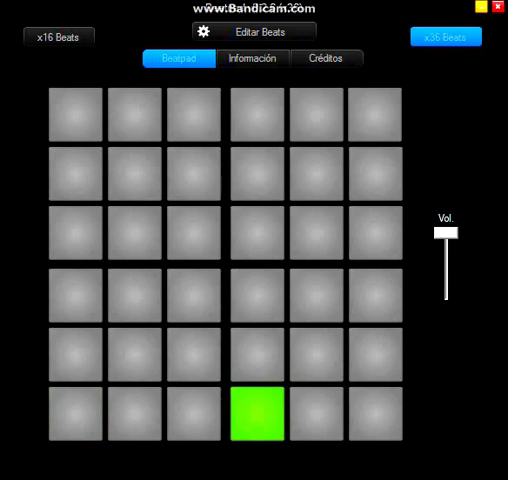